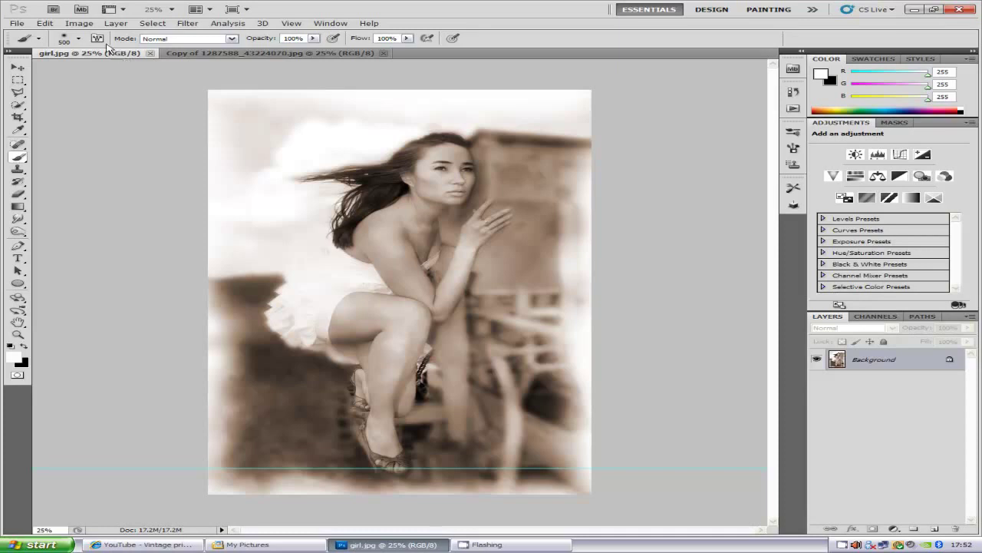
Leave the vintage example and bring up the colour photo 'Copy of 1287588_43224070.jpg'.
click(17, 24)
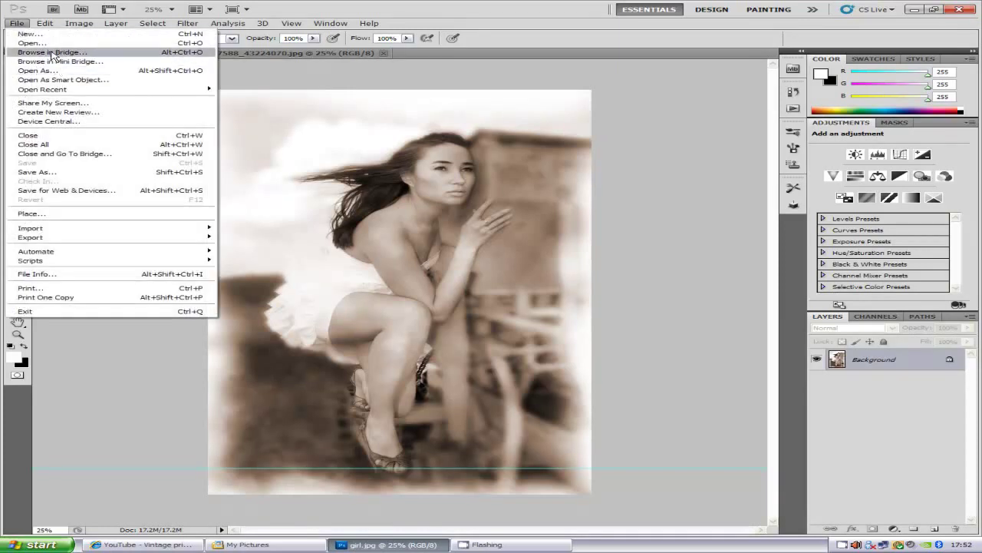
click(318, 56)
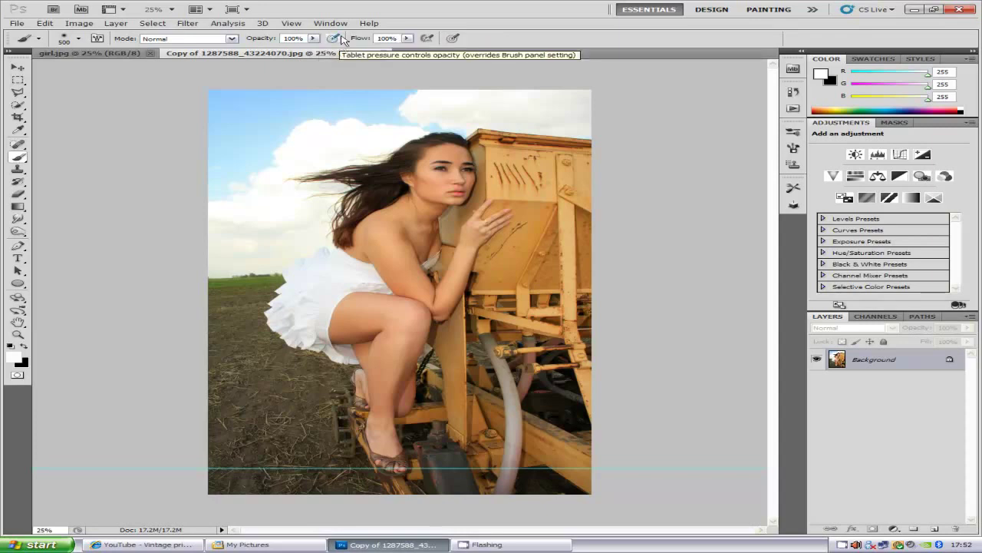
Add a colorized Hue/Saturation adjustment layer with Hue 26 and Saturation 19.
click(893, 528)
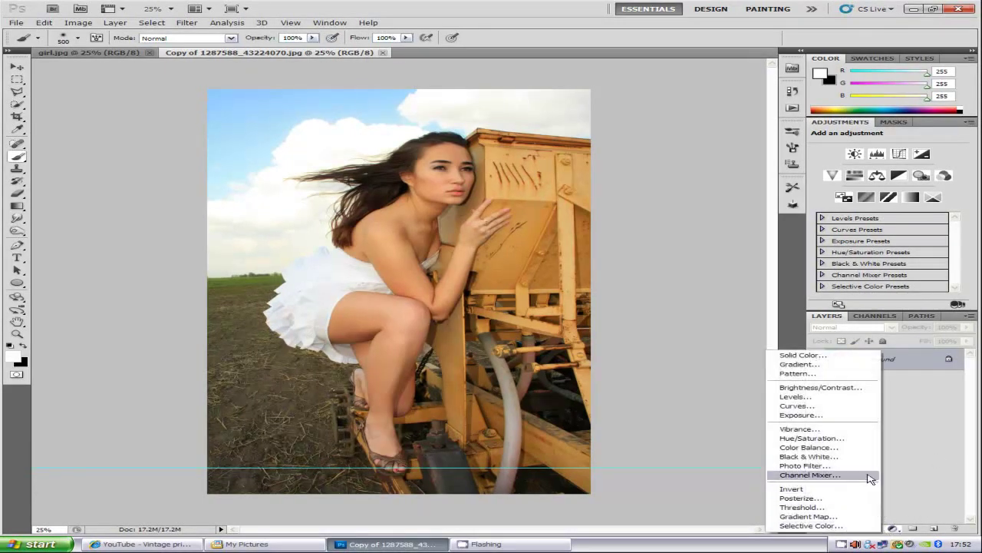
click(844, 438)
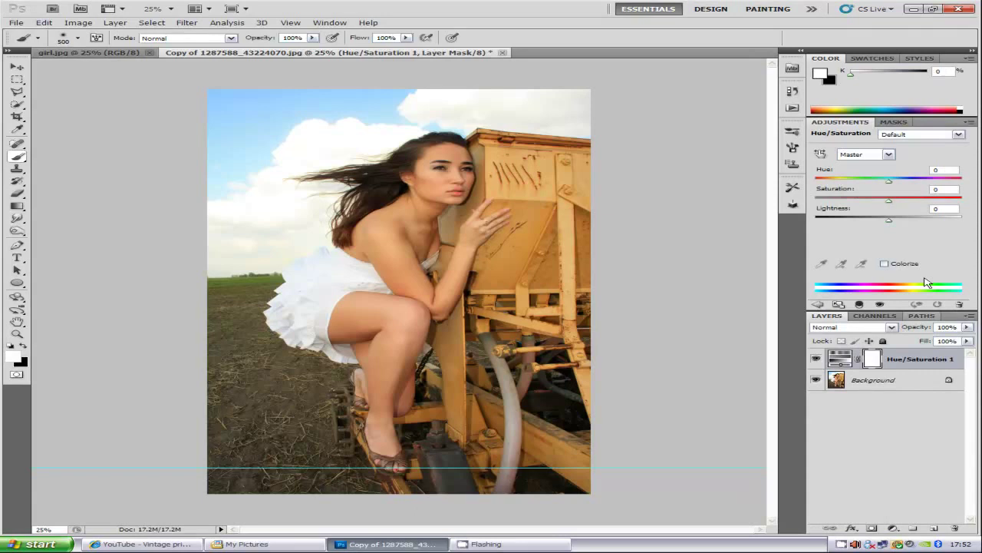
click(884, 264)
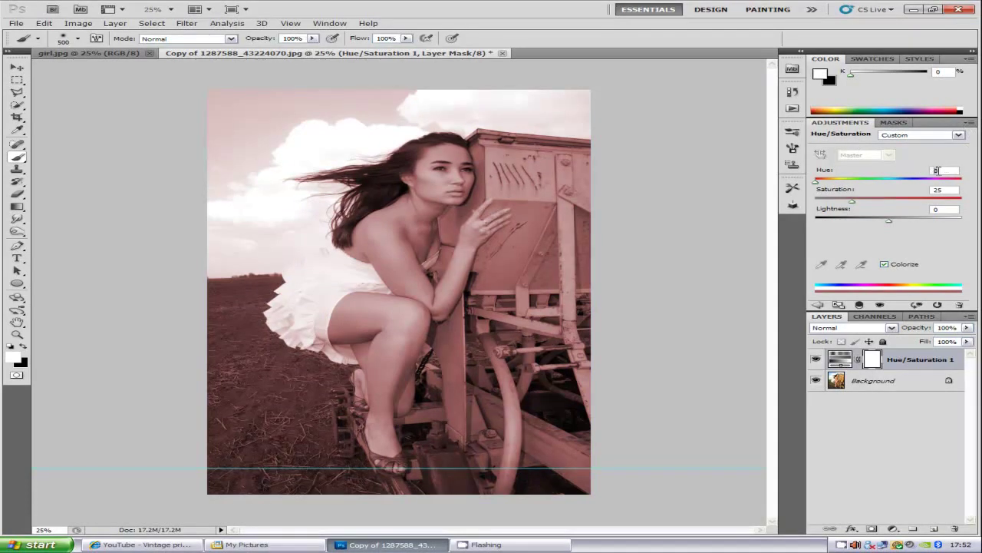
text(28)
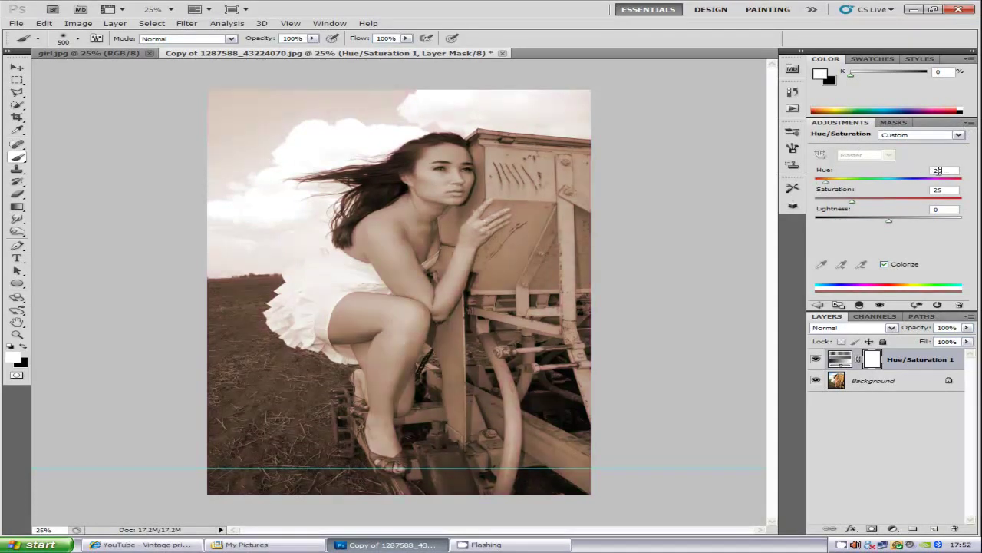
key(Tab)
Duplicate the Background layer and give the copy a 15-pixel Gaussian Blur.
drag(899, 385, 935, 528)
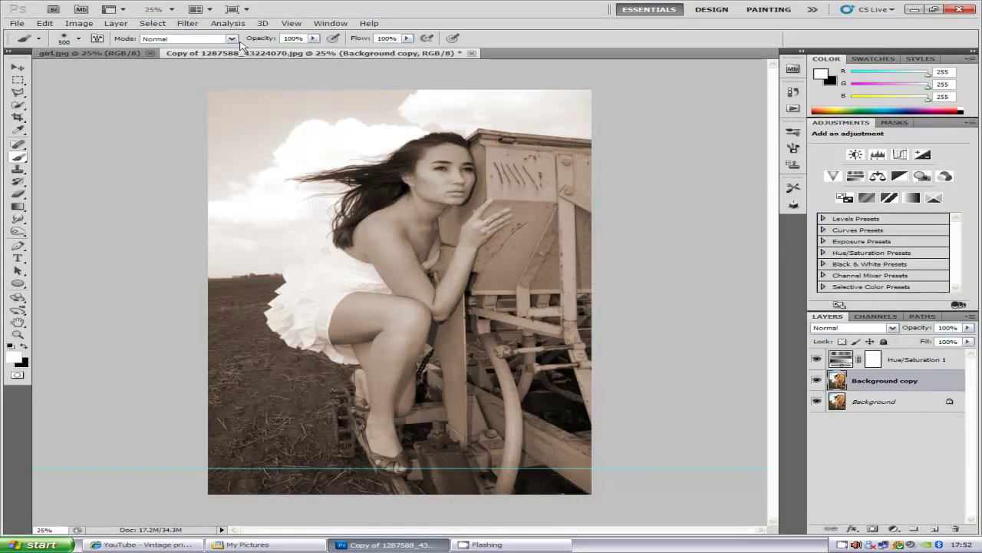
click(189, 23)
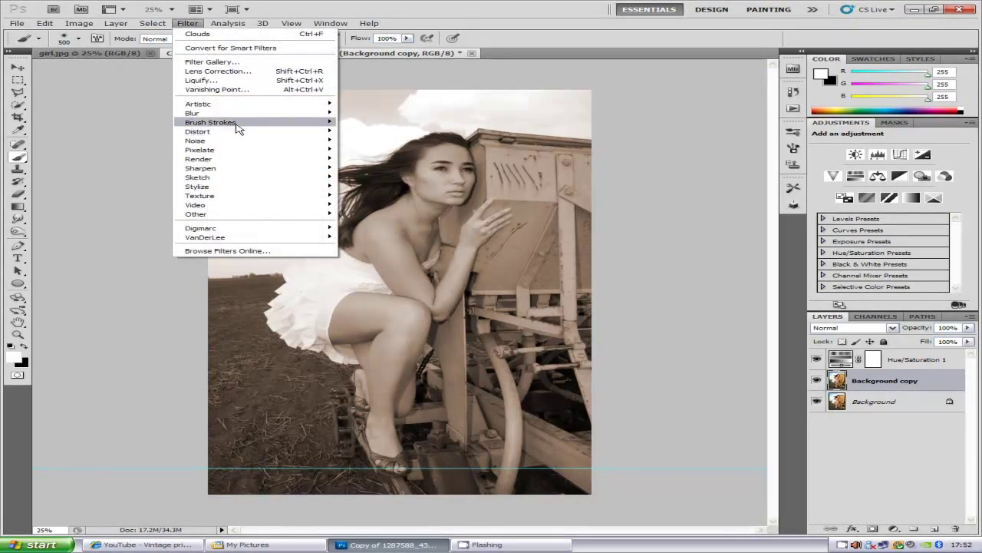
mouse_move(242, 114)
click(372, 150)
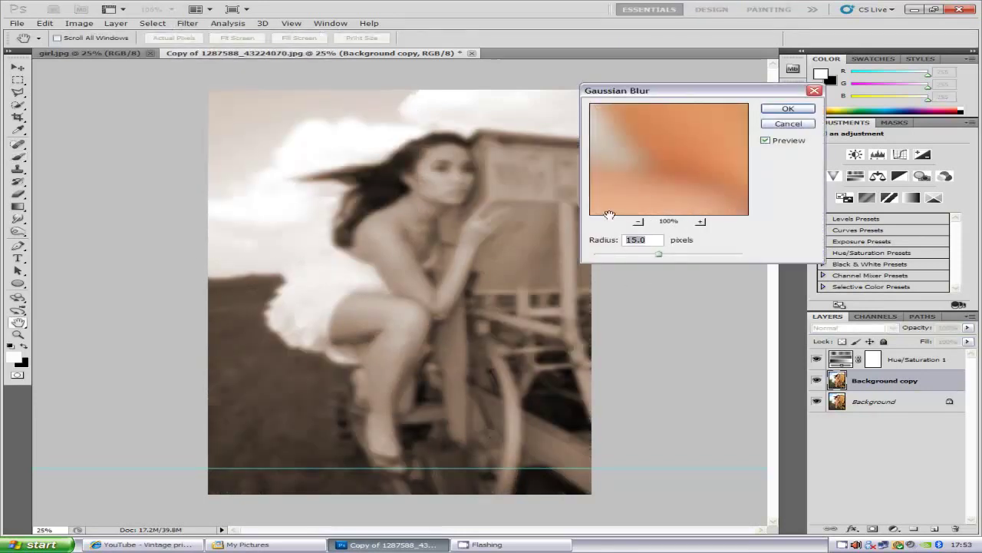
click(795, 112)
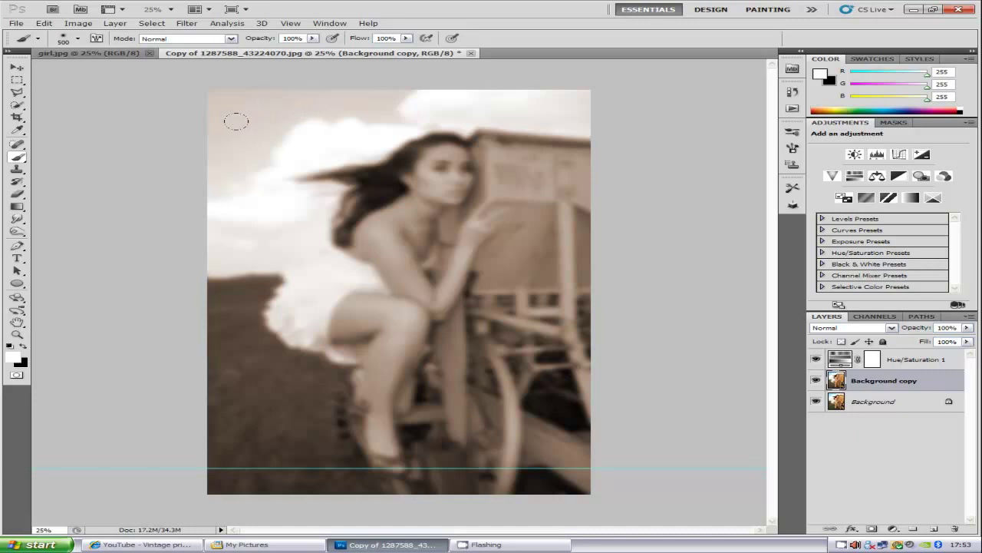
Erase the blurred copy over the woman's face, chest and thigh so she stays sharp.
click(17, 194)
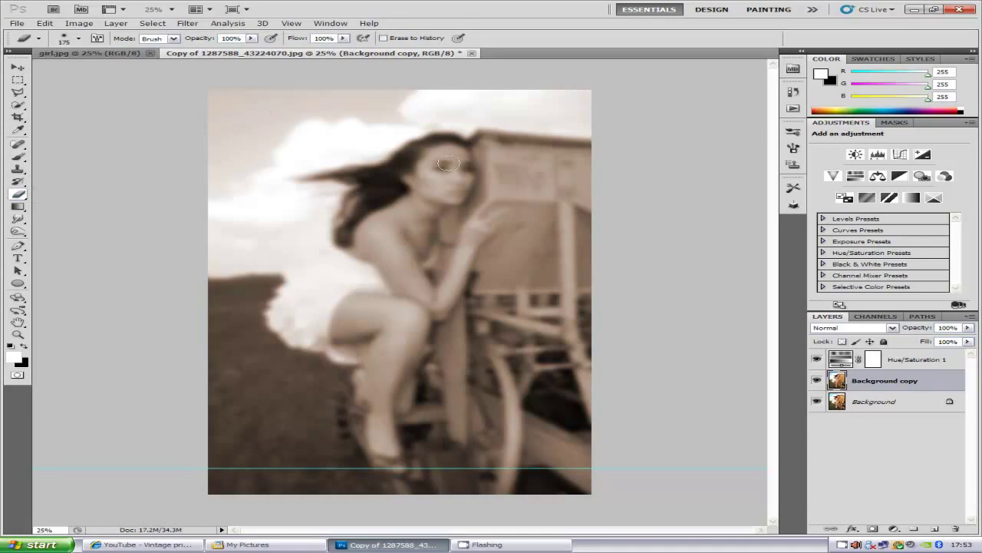
mouse_move(448, 163)
mouse_down()
mouse_move(421, 186)
mouse_move(433, 159)
mouse_move(398, 179)
mouse_move(435, 144)
mouse_move(426, 144)
mouse_move(442, 142)
mouse_move(456, 175)
mouse_move(439, 185)
mouse_move(448, 193)
mouse_move(455, 179)
mouse_move(456, 198)
mouse_move(453, 159)
mouse_move(406, 208)
mouse_move(414, 181)
mouse_move(380, 209)
mouse_move(387, 186)
mouse_move(372, 179)
mouse_move(311, 179)
mouse_move(368, 177)
mouse_move(361, 202)
mouse_move(335, 228)
mouse_move(356, 223)
mouse_move(381, 264)
mouse_move(392, 252)
mouse_move(420, 308)
mouse_move(440, 296)
mouse_move(439, 309)
mouse_move(484, 213)
mouse_move(476, 225)
mouse_move(503, 211)
mouse_move(475, 223)
mouse_move(408, 309)
mouse_move(400, 363)
mouse_move(403, 349)
mouse_move(382, 389)
mouse_move(363, 378)
mouse_move(355, 395)
mouse_move(354, 375)
mouse_move(361, 414)
mouse_move(394, 463)
mouse_move(411, 350)
mouse_move(374, 334)
mouse_move(340, 349)
mouse_move(287, 333)
mouse_move(274, 312)
mouse_move(330, 254)
mouse_move(364, 295)
mouse_move(338, 247)
mouse_move(340, 215)
mouse_up()
mouse_move(414, 157)
mouse_down()
mouse_move(430, 251)
mouse_move(340, 317)
mouse_move(367, 346)
mouse_move(372, 377)
mouse_move(369, 364)
mouse_up()
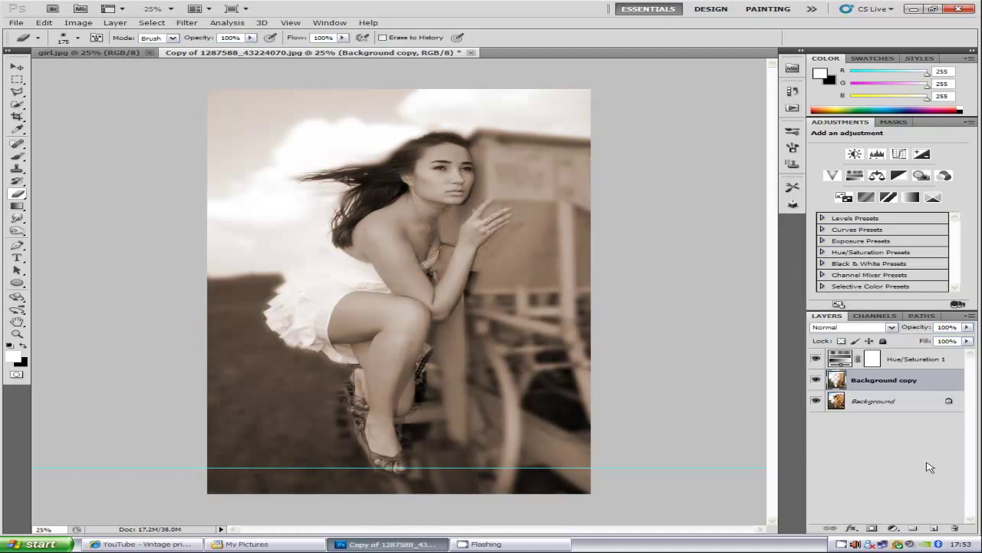
On a new layer, fill a rectangular selection at the top-left with rendered clouds.
click(935, 528)
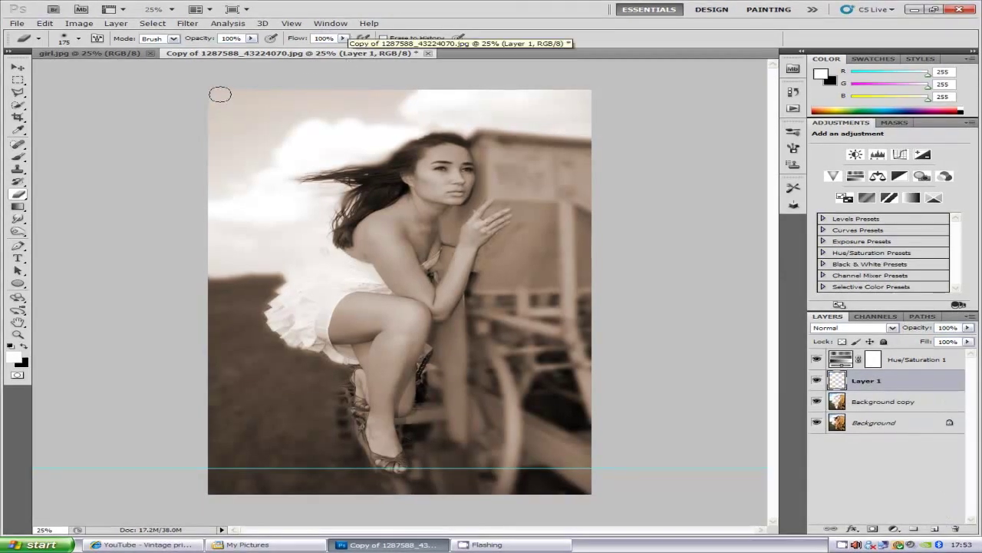
click(17, 80)
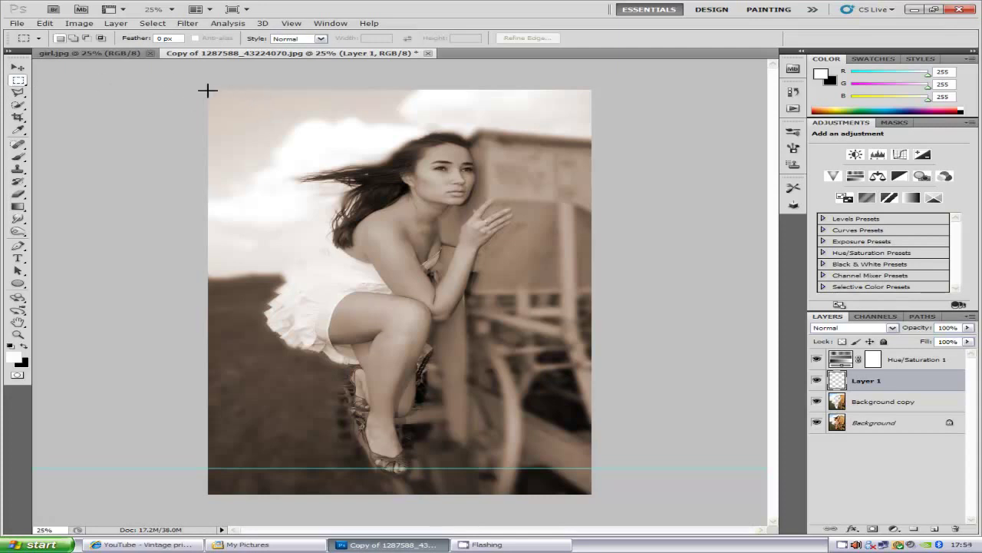
drag(206, 91, 316, 182)
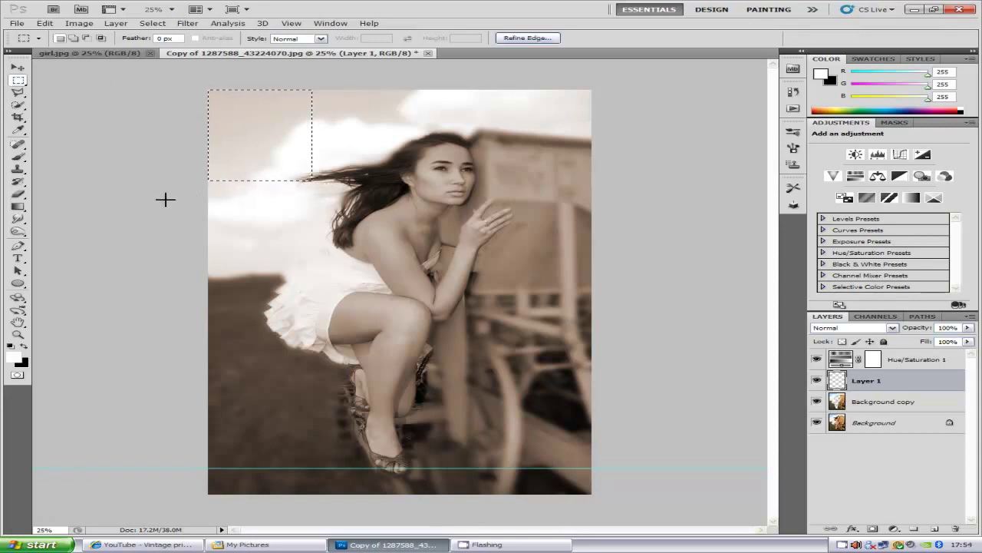
click(193, 24)
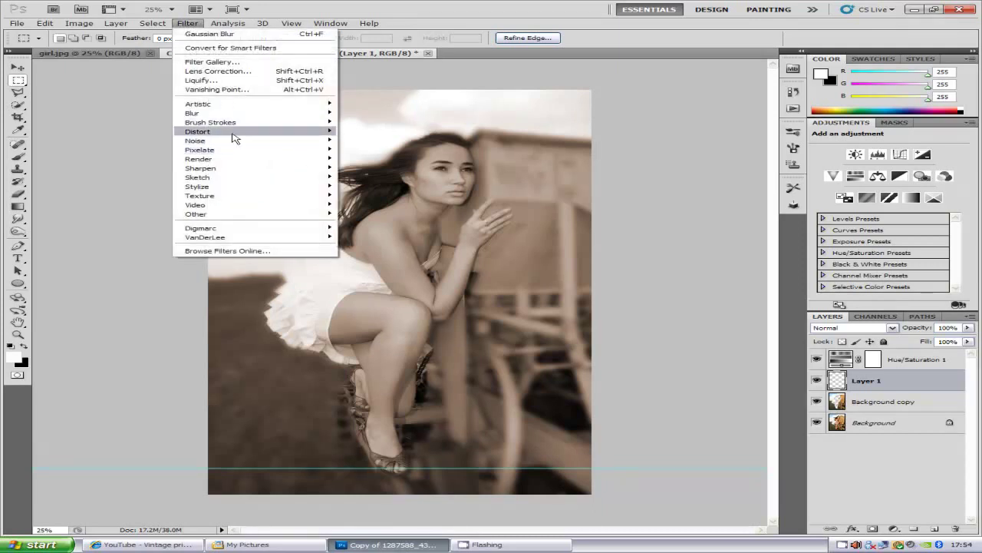
mouse_move(234, 160)
click(342, 159)
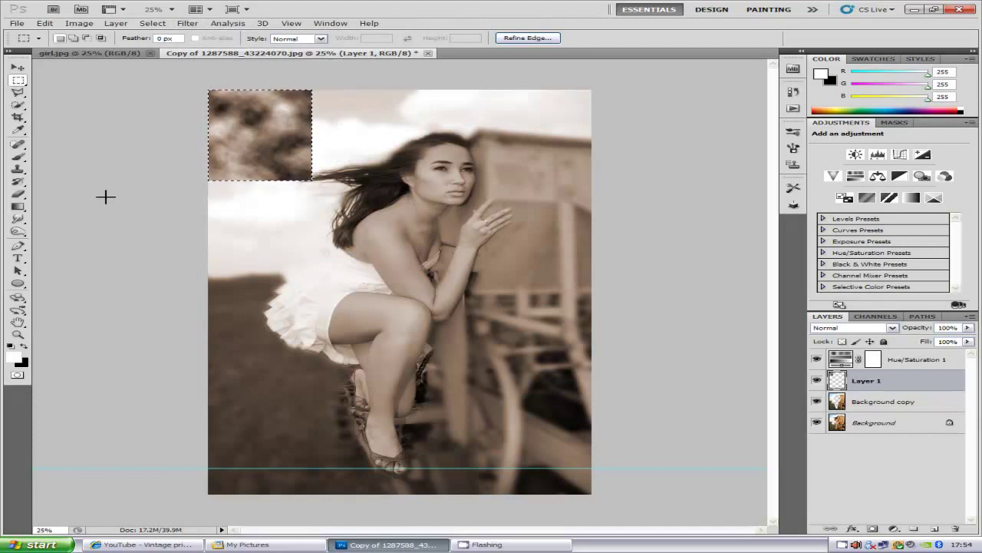
Free Transform the cloud patch to stretch it across the whole canvas.
key(ctrl+t)
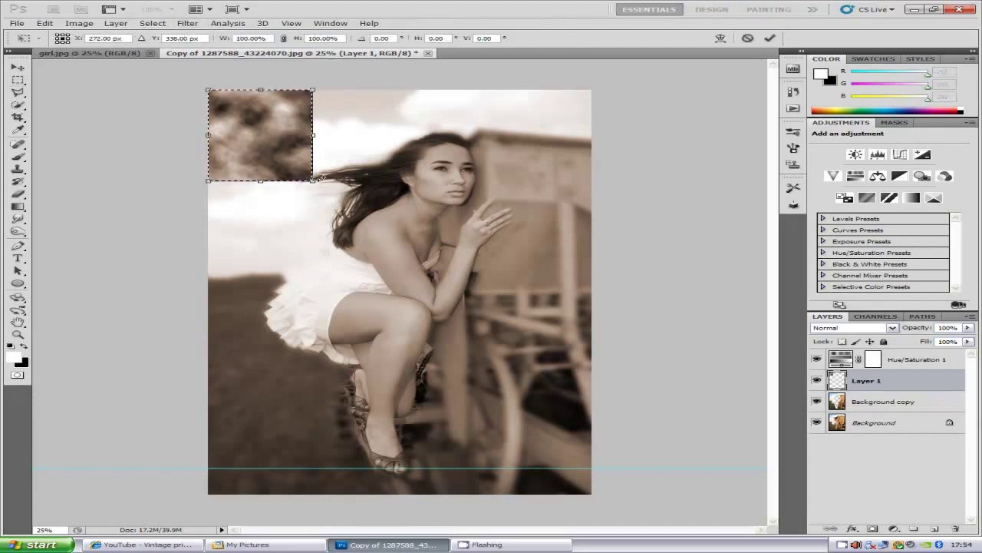
drag(313, 181, 592, 493)
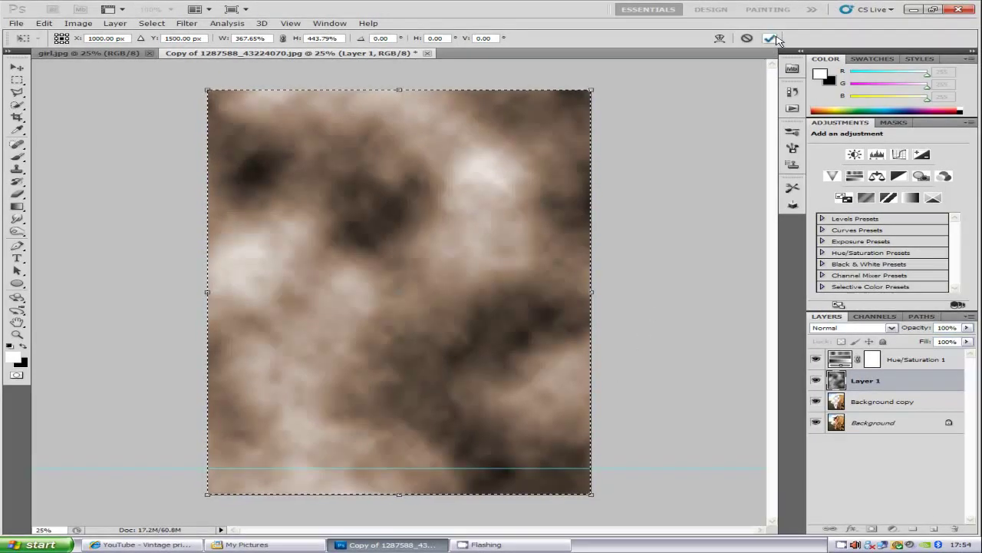
click(773, 37)
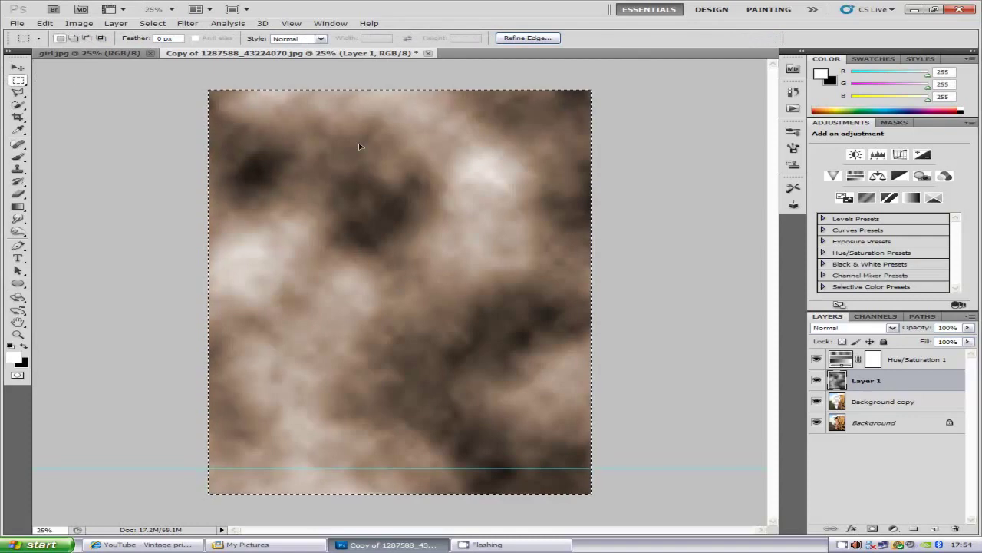
Set Layer 1's blend mode to Overlay and compare with the cloud layer hidden and shown.
click(892, 328)
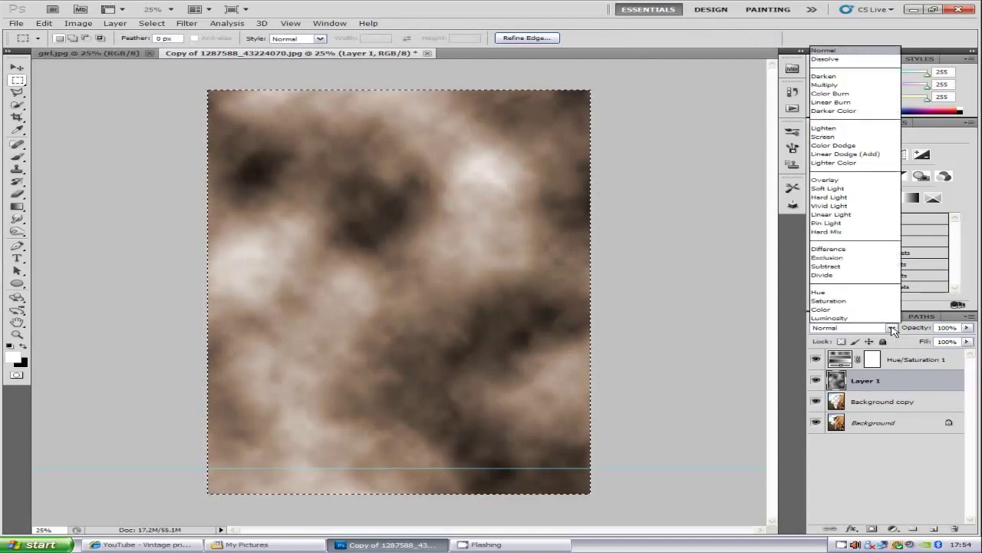
click(859, 180)
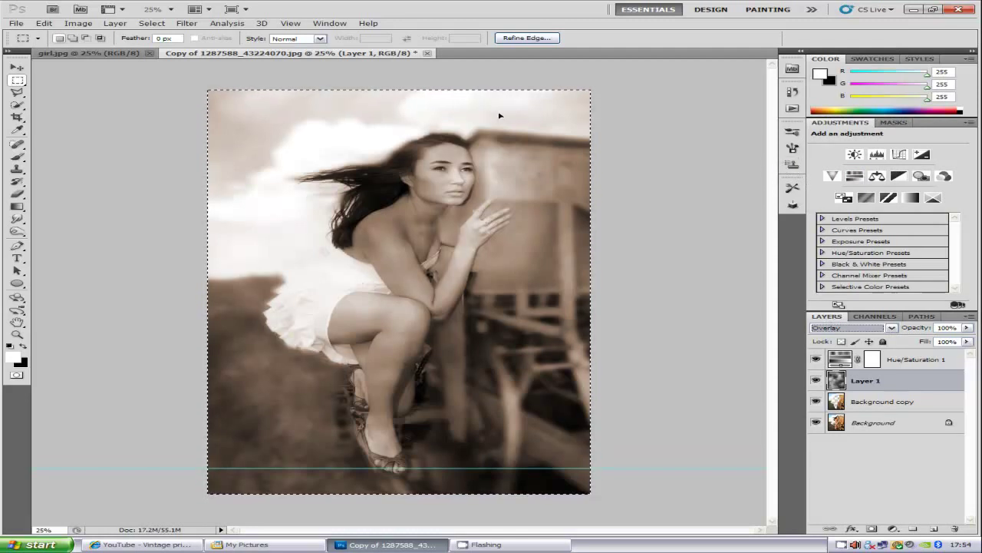
click(815, 379)
click(816, 380)
click(816, 381)
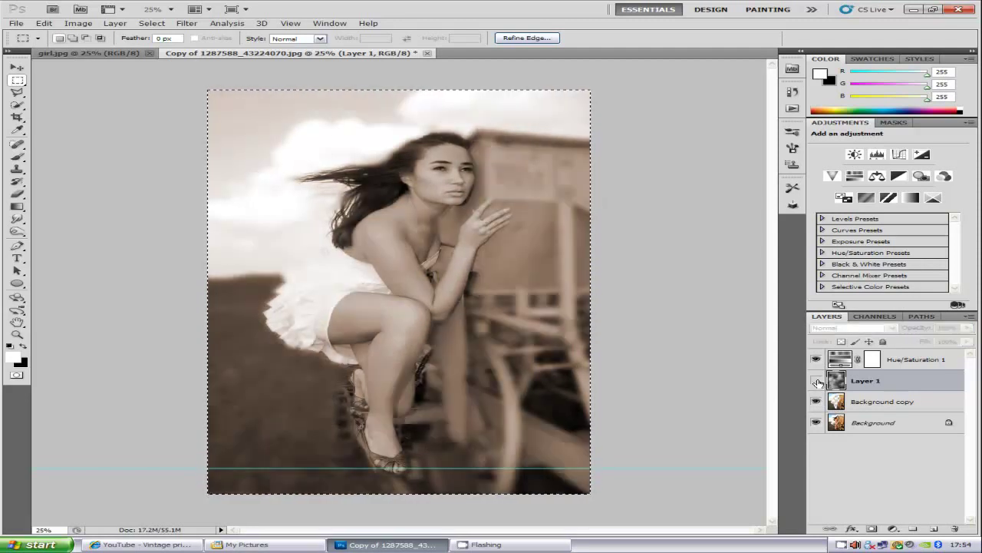
click(817, 380)
click(817, 381)
click(817, 381)
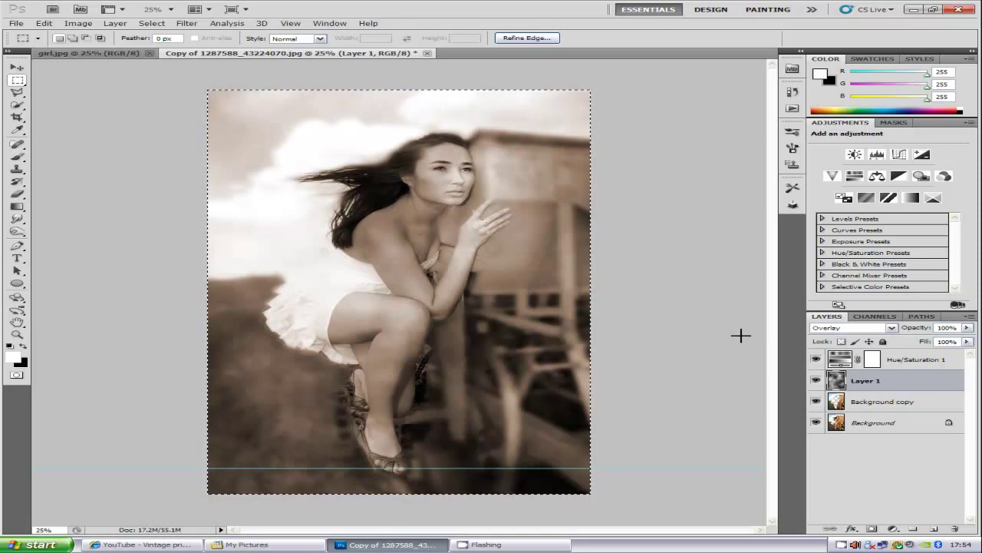
Erase the cloud texture off the woman's face and check the result.
click(17, 194)
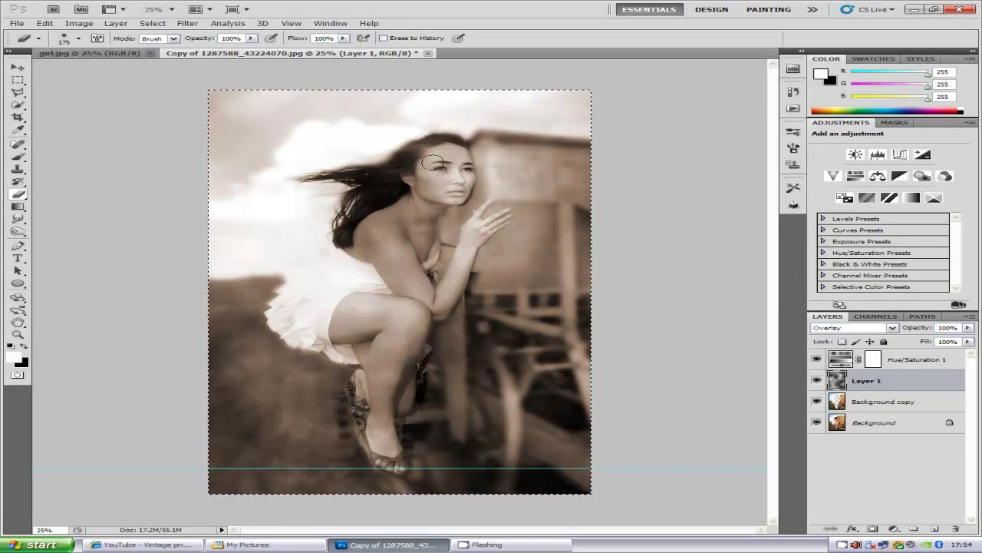
mouse_move(433, 162)
mouse_down()
mouse_move(459, 174)
mouse_move(444, 155)
mouse_move(460, 190)
mouse_move(460, 177)
mouse_move(446, 188)
mouse_move(453, 193)
mouse_move(430, 188)
mouse_move(451, 182)
mouse_move(406, 202)
mouse_move(424, 226)
mouse_move(381, 217)
mouse_move(428, 148)
mouse_up()
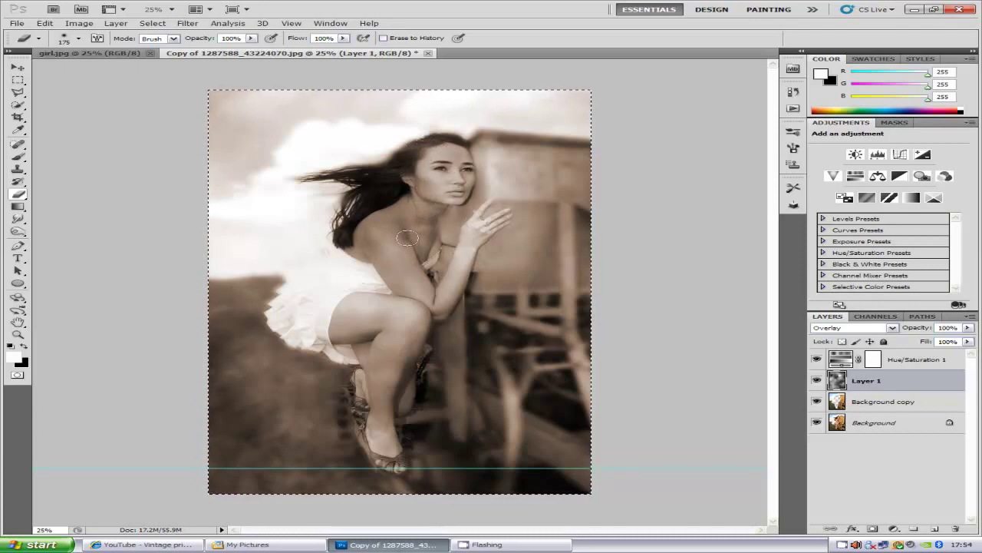
click(817, 381)
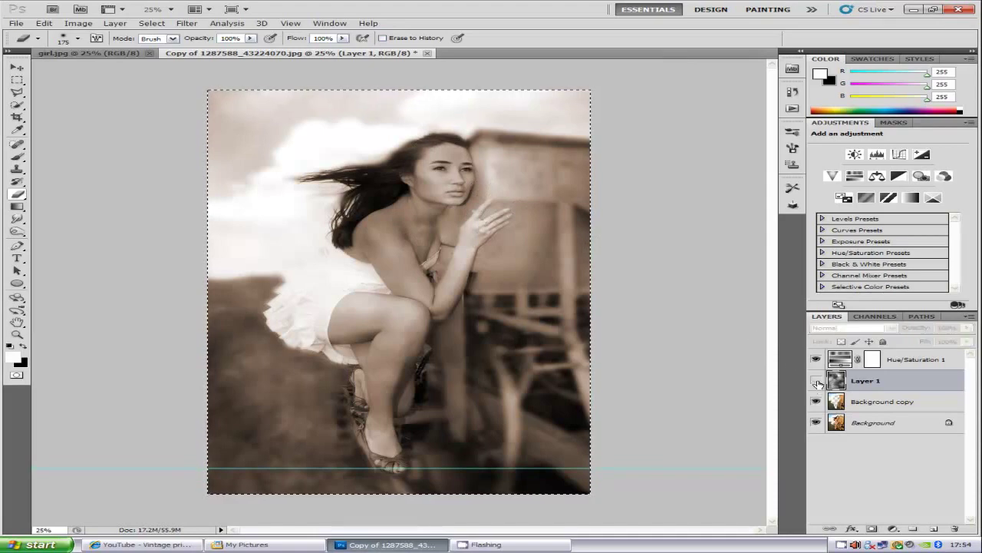
click(817, 381)
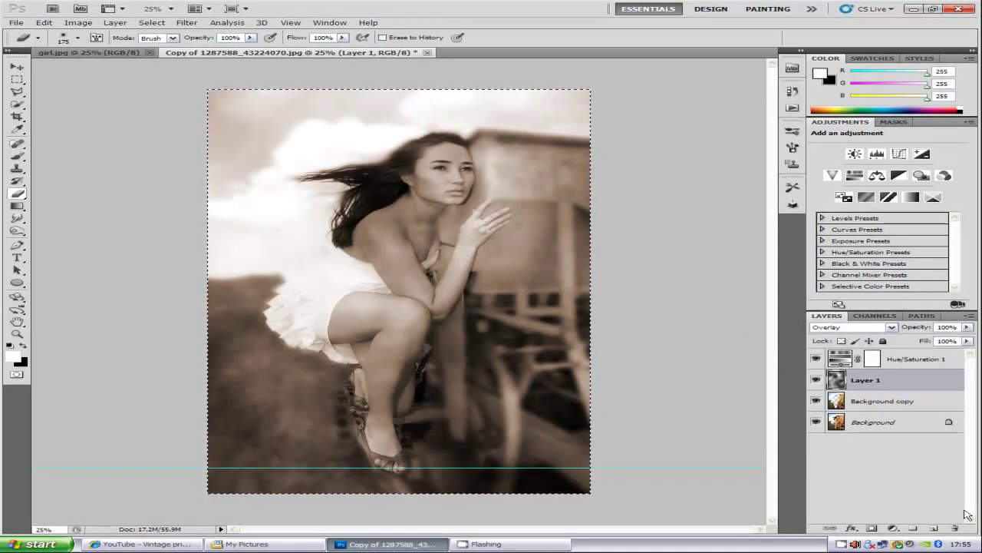
Add a new layer and set up a 500 px soft white Brush.
click(933, 529)
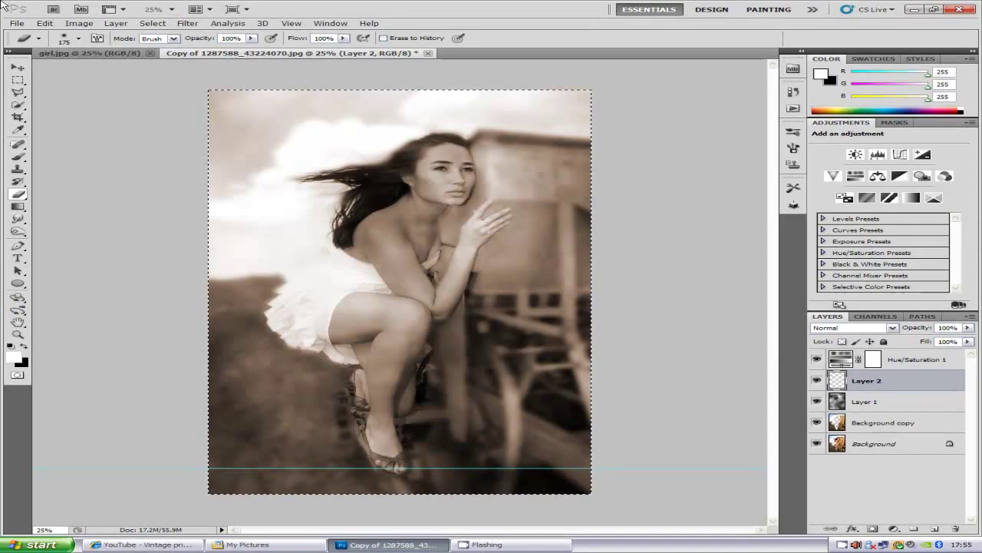
click(16, 157)
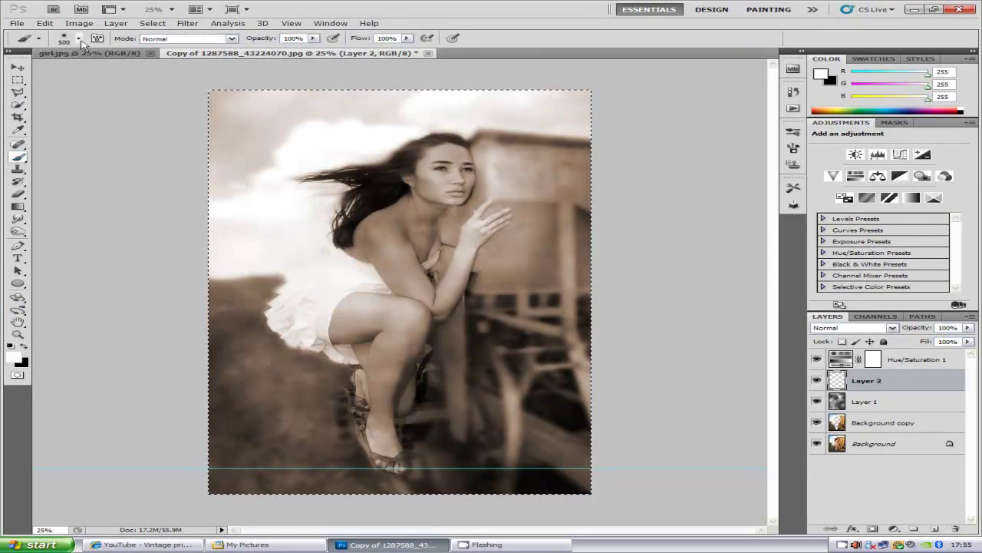
click(78, 38)
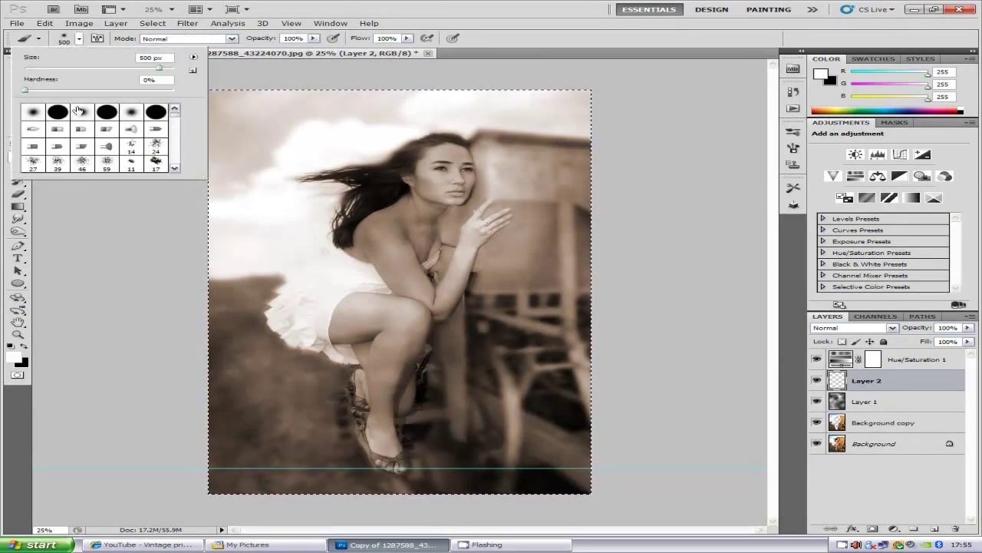
click(75, 38)
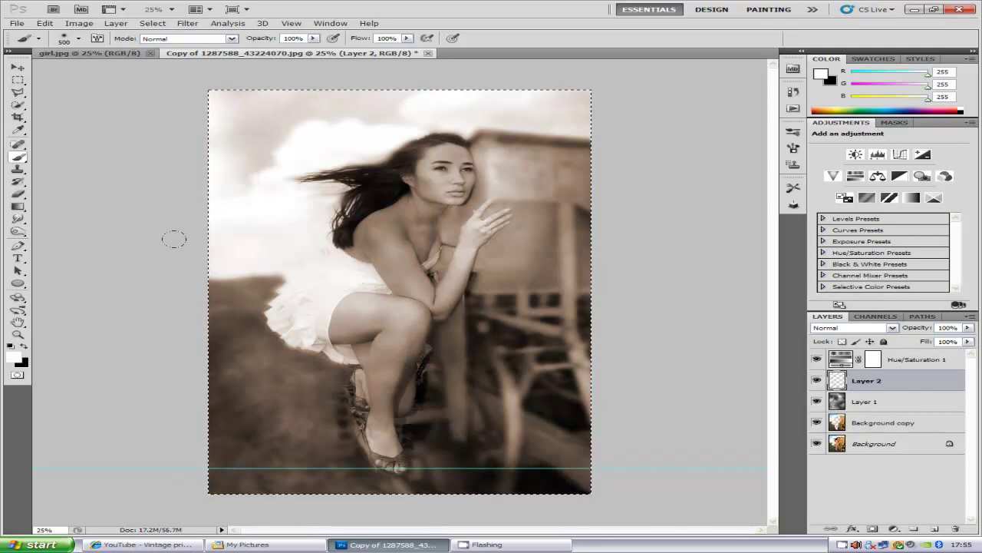
Paint soft white along the left, bottom-left, right and top edges of the image.
mouse_move(172, 272)
mouse_down()
mouse_move(180, 340)
mouse_move(159, 376)
mouse_up()
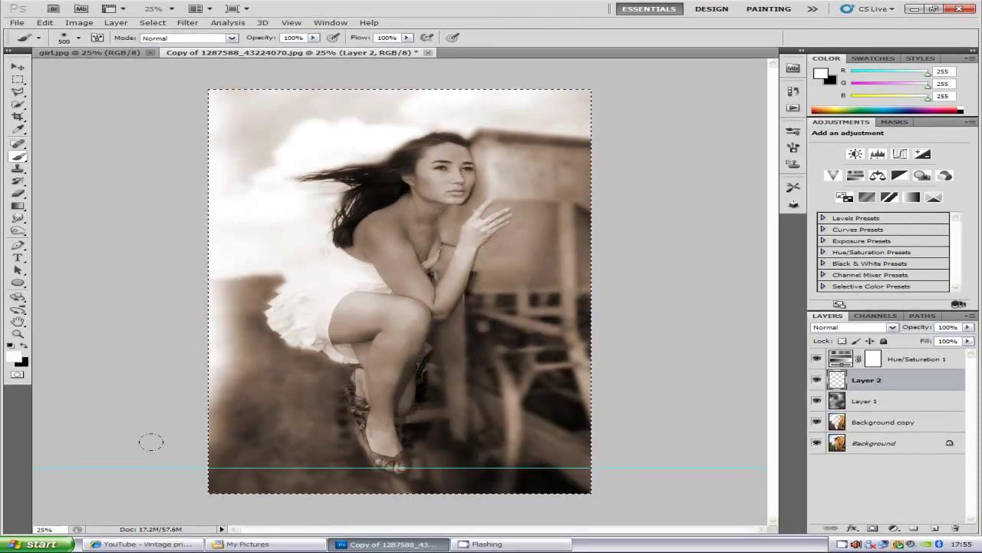
mouse_move(175, 471)
mouse_down()
mouse_move(192, 487)
mouse_move(255, 476)
mouse_move(325, 493)
mouse_move(549, 488)
mouse_move(568, 465)
mouse_move(554, 349)
mouse_move(567, 289)
mouse_move(557, 307)
mouse_move(559, 280)
mouse_move(575, 299)
mouse_move(560, 323)
mouse_up()
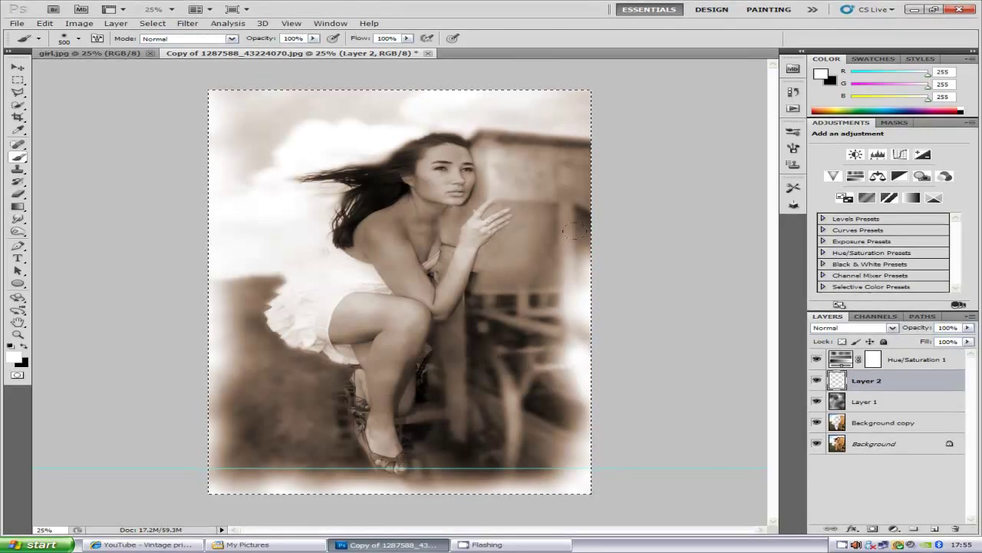
mouse_move(574, 230)
mouse_down()
mouse_move(593, 201)
mouse_move(574, 81)
mouse_up()
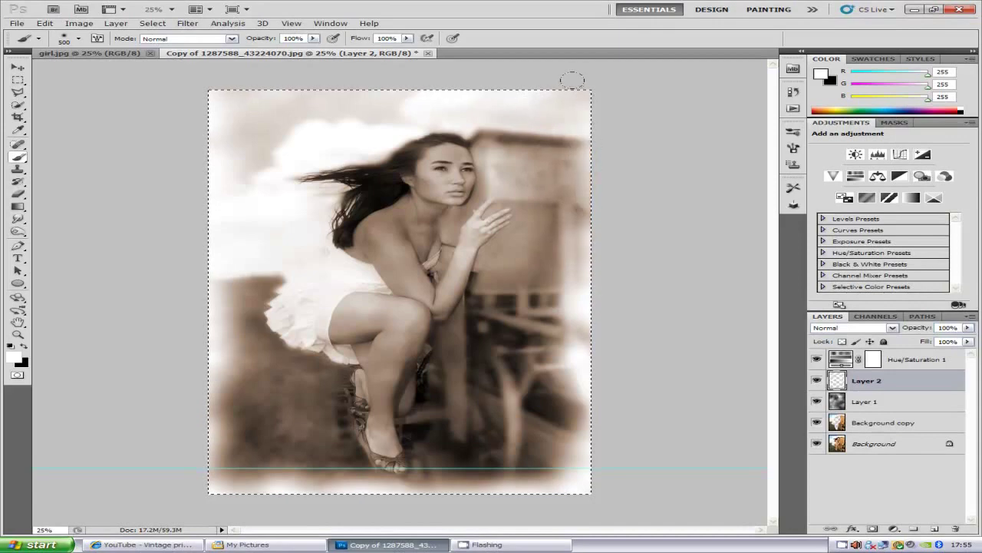
drag(293, 63, 196, 67)
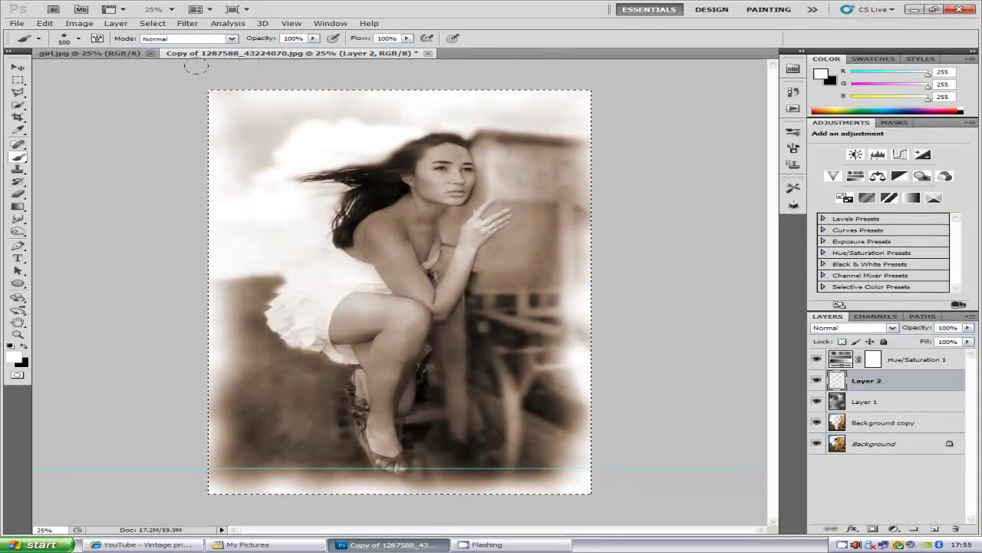
mouse_move(590, 202)
mouse_down()
mouse_move(561, 170)
mouse_move(562, 126)
mouse_move(676, 148)
mouse_up()
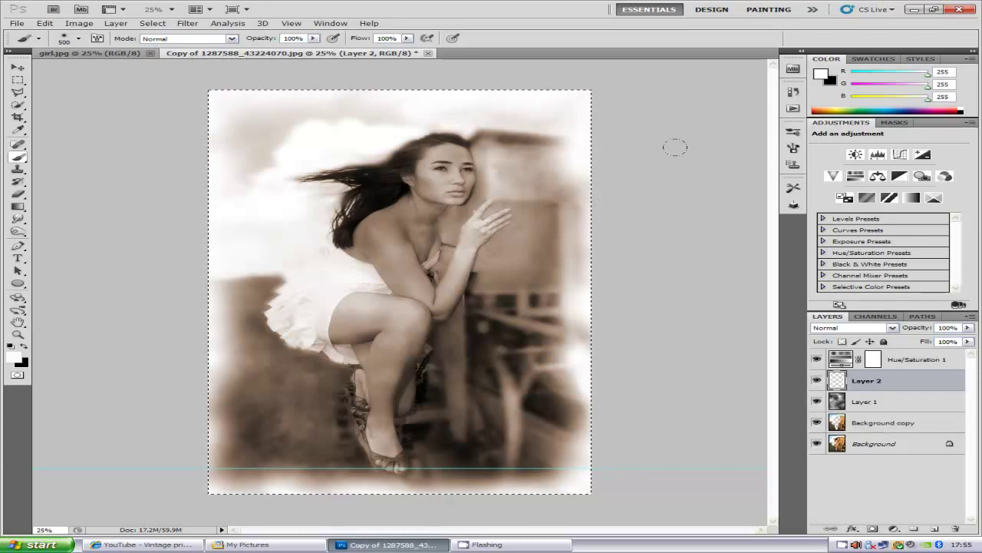